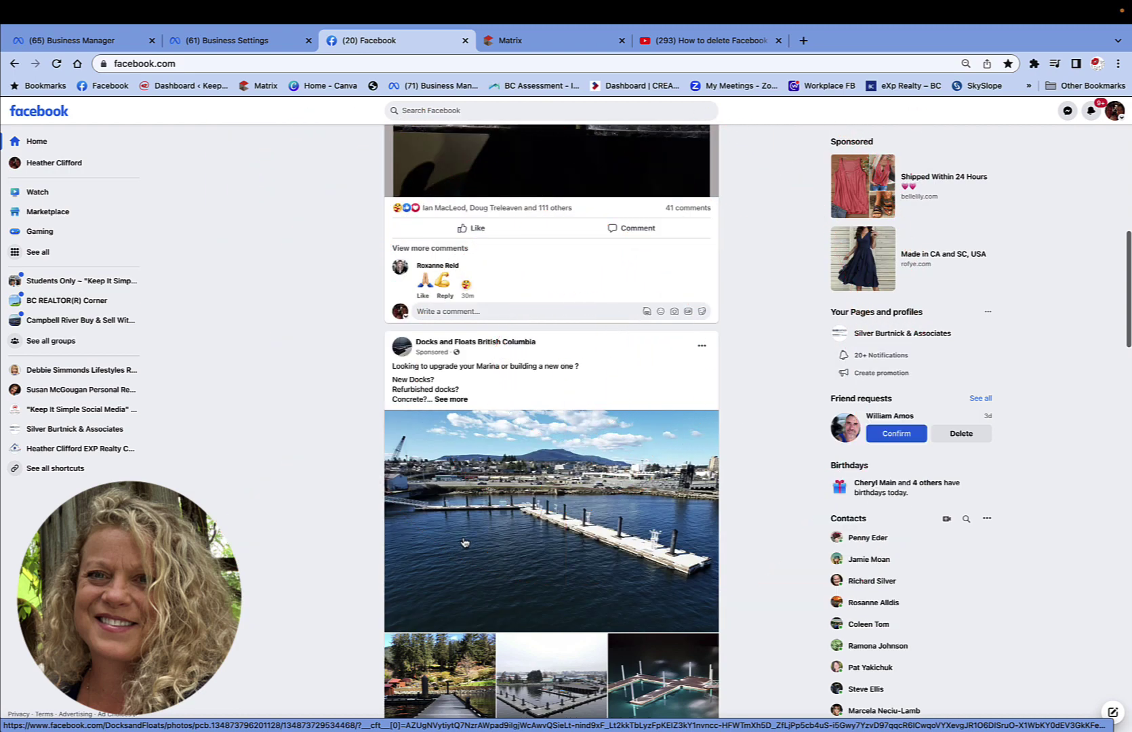
{"action": "scroll", "coordinate": [465, 544], "scroll_direction": "down", "scroll_amount": 1}
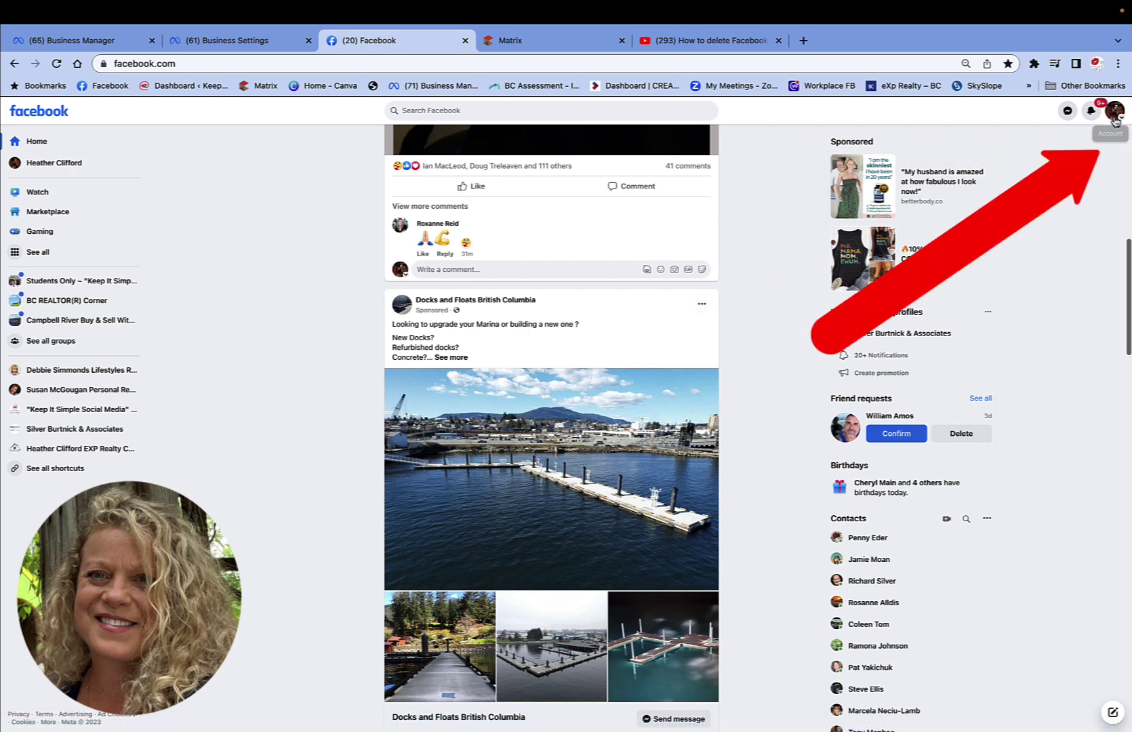
- Switch from the personal profile to the Stonebridge at Whistler page via the profiles list
{"action": "left_click", "coordinate": [1114, 111]}
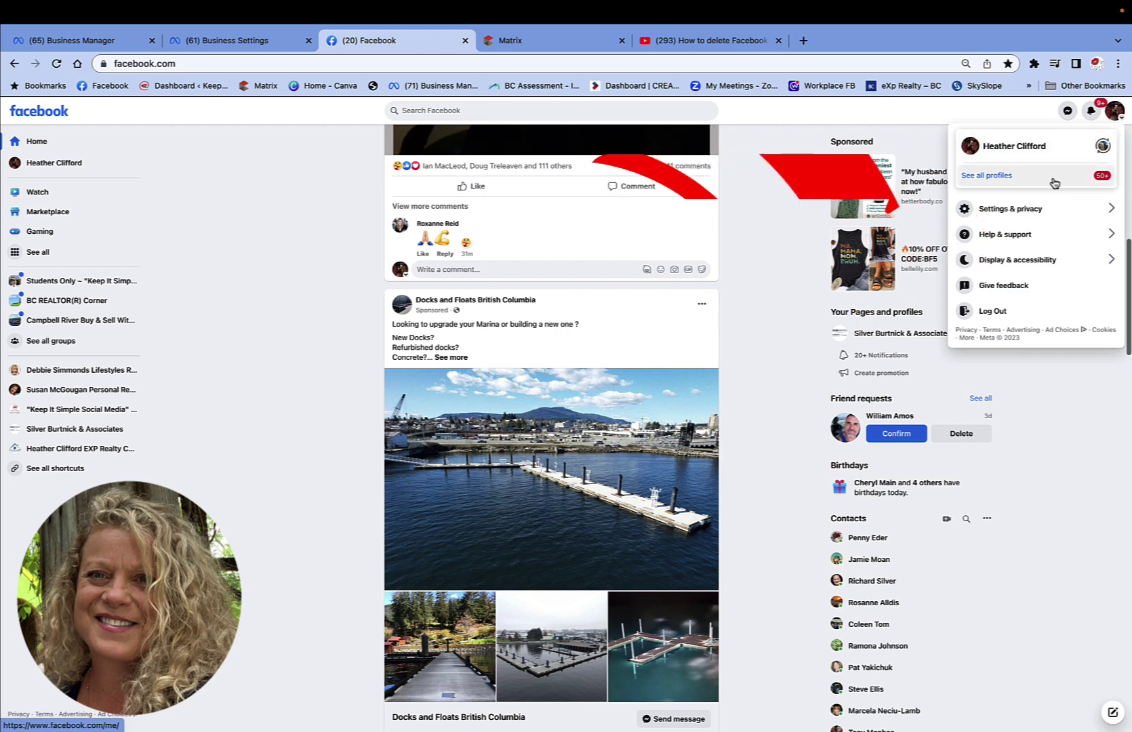
{"action": "left_click", "coordinate": [1054, 177]}
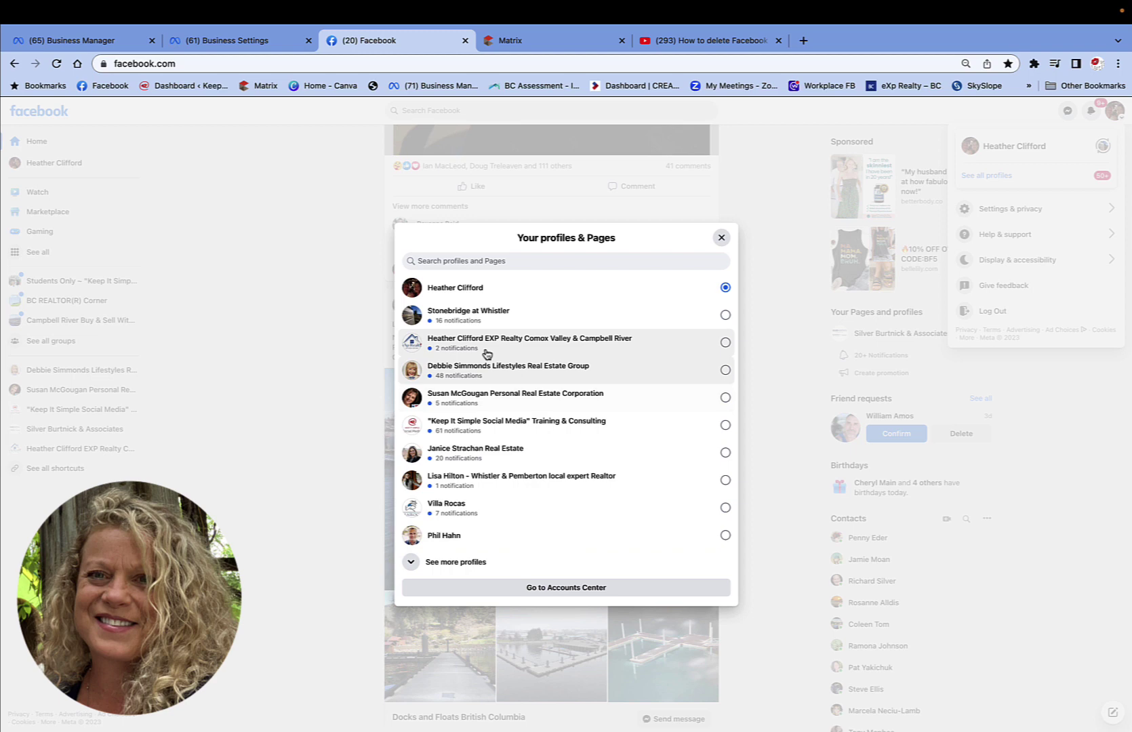
{"action": "left_click", "coordinate": [495, 312]}
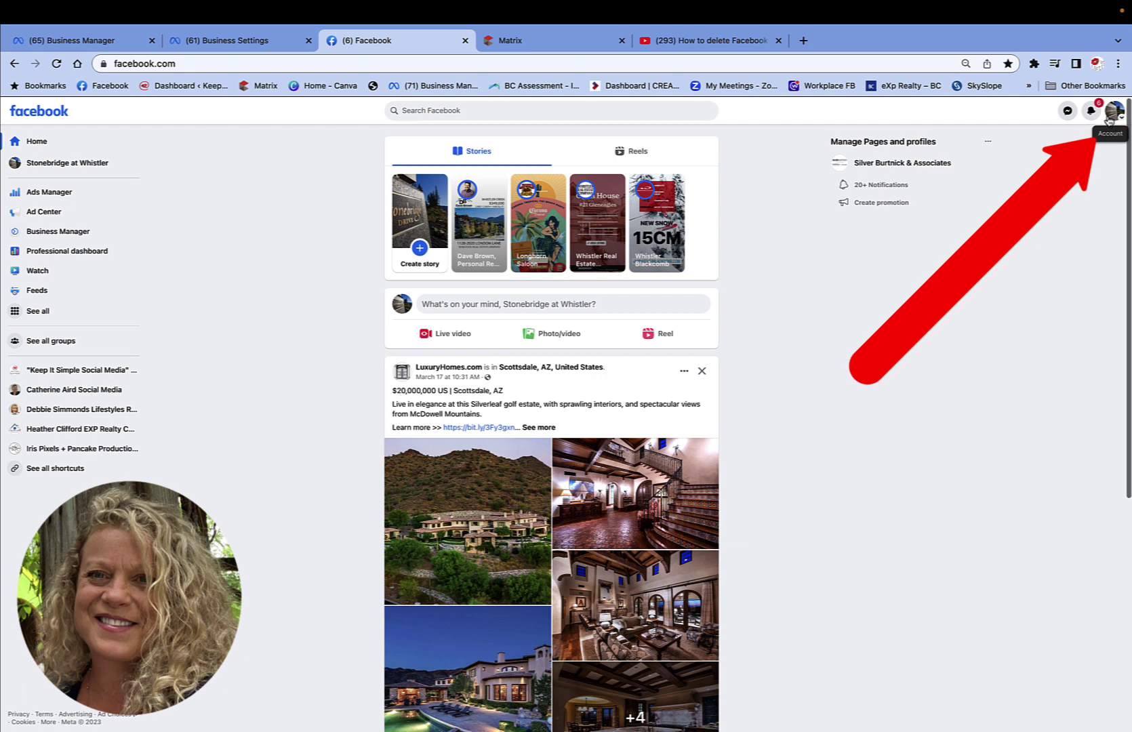
- Open the Stonebridge at Whistler page's Settings from the Settings & privacy menu
{"action": "left_click", "coordinate": [1113, 112]}
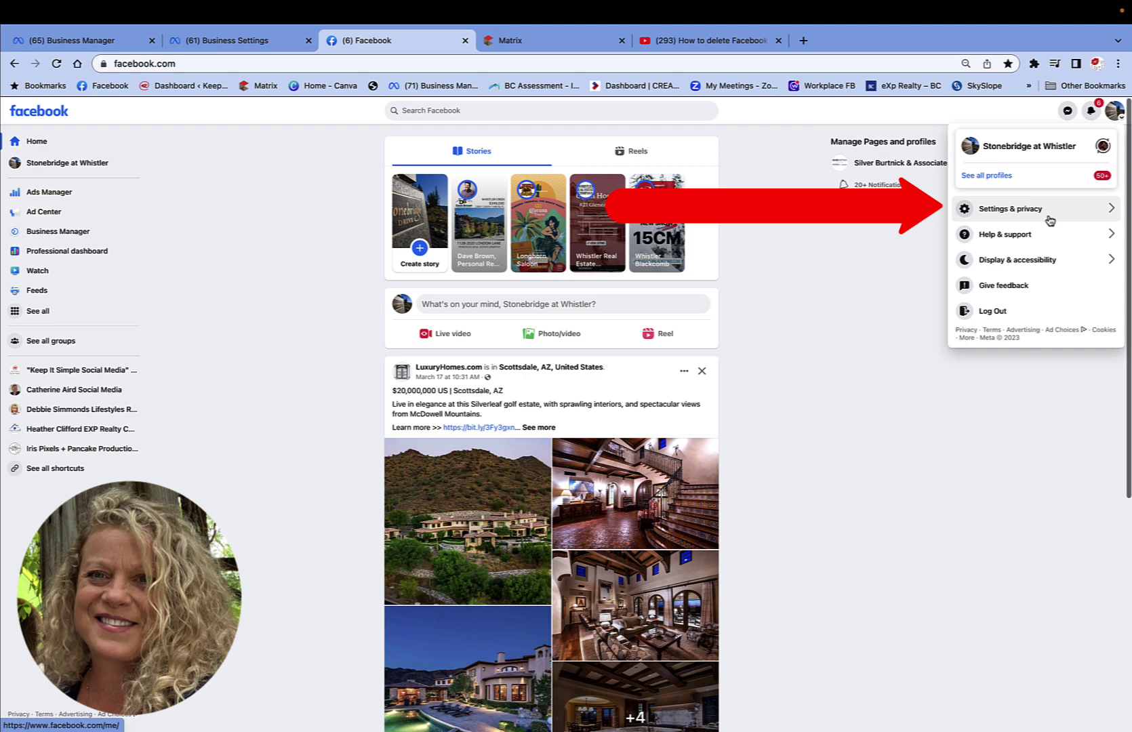
{"action": "left_click", "coordinate": [1050, 216]}
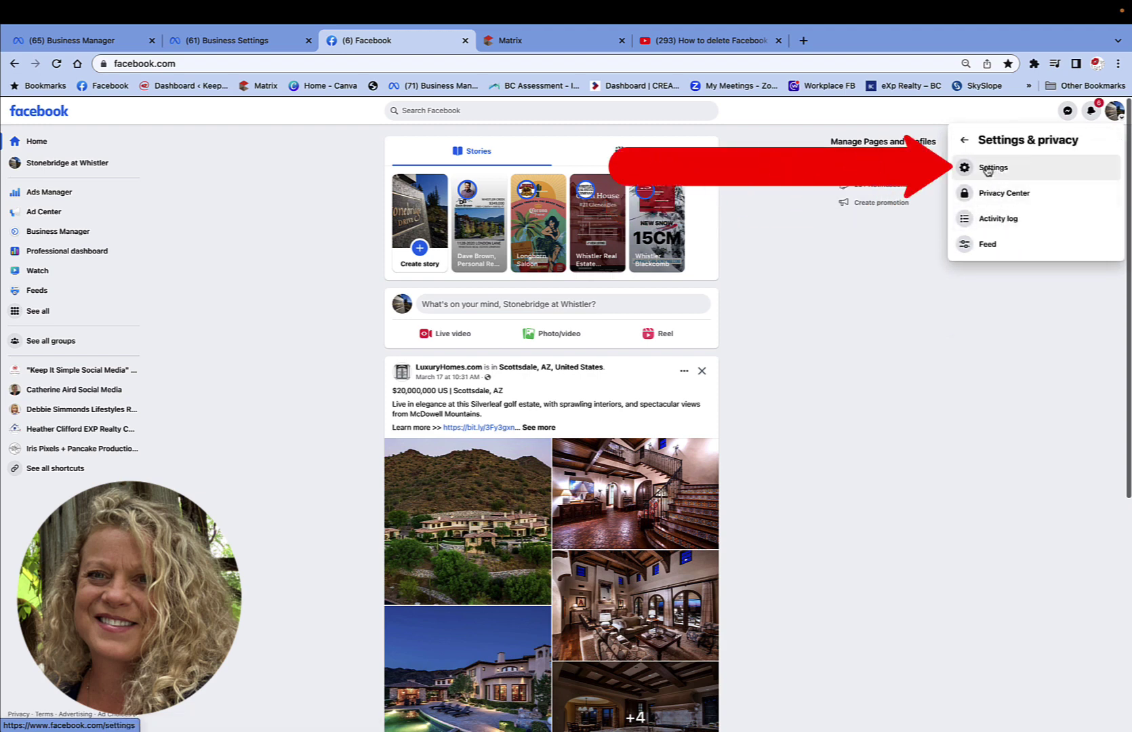
{"action": "left_click", "coordinate": [988, 168]}
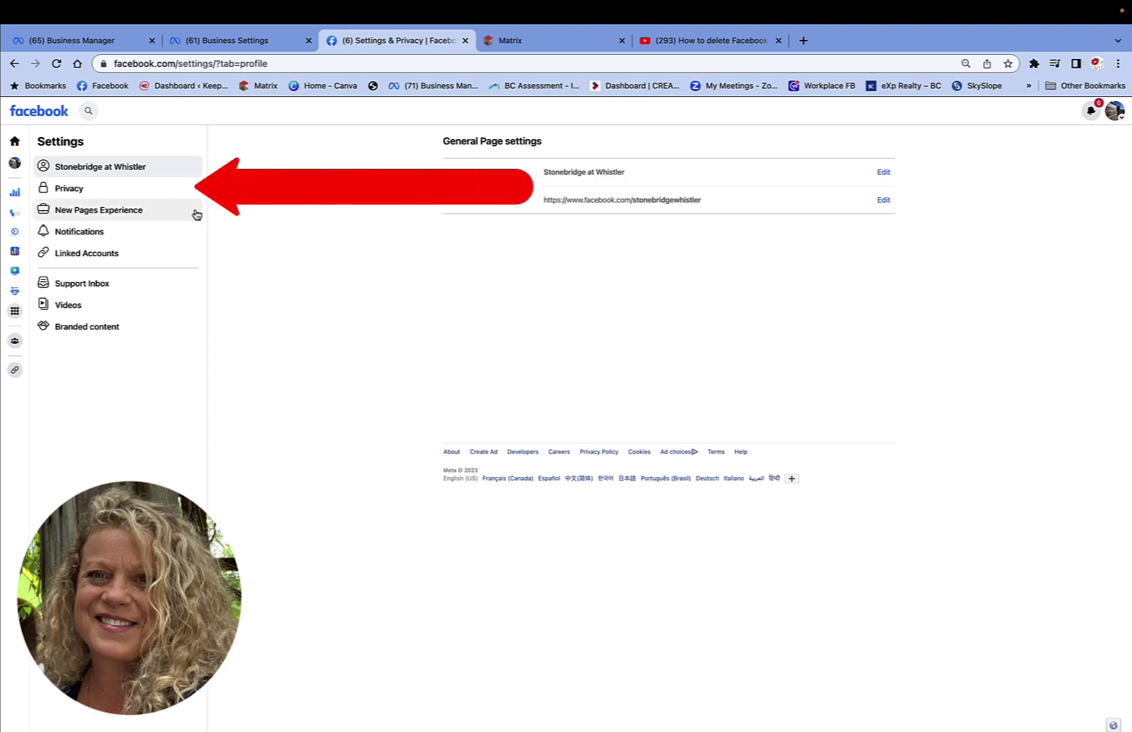
- Go to Privacy > Facebook Page information and view Deactivation and deletion options
{"action": "left_click", "coordinate": [69, 189]}
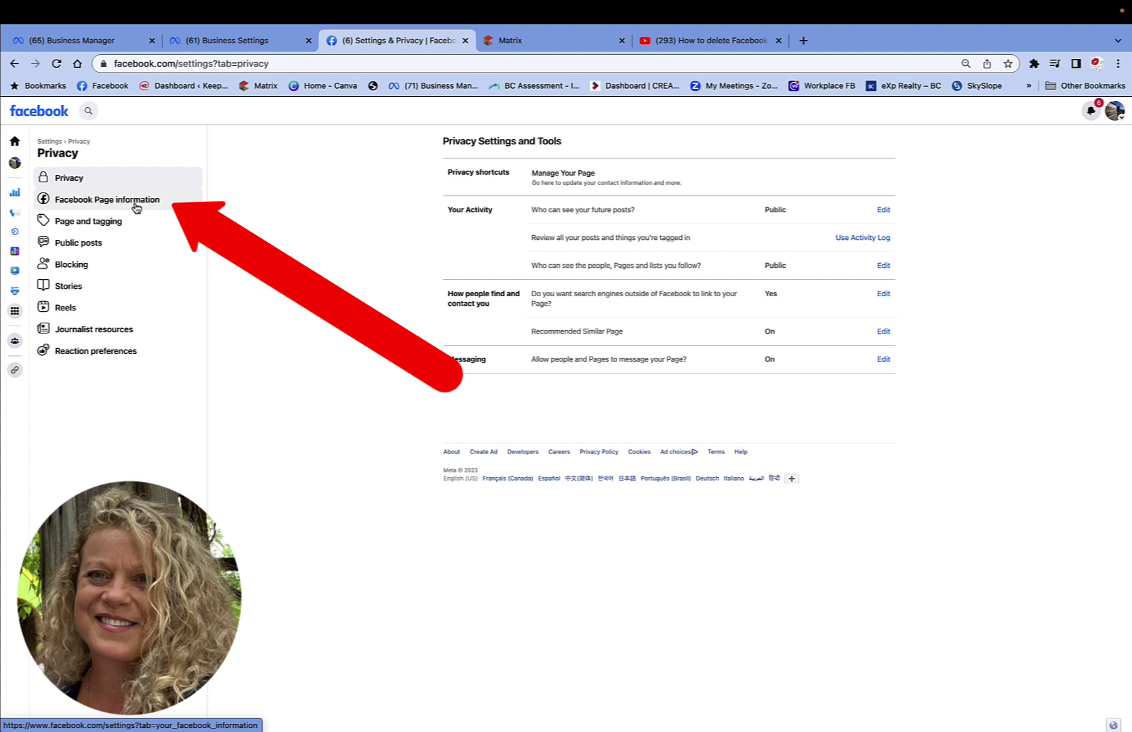
{"action": "left_click", "coordinate": [107, 199]}
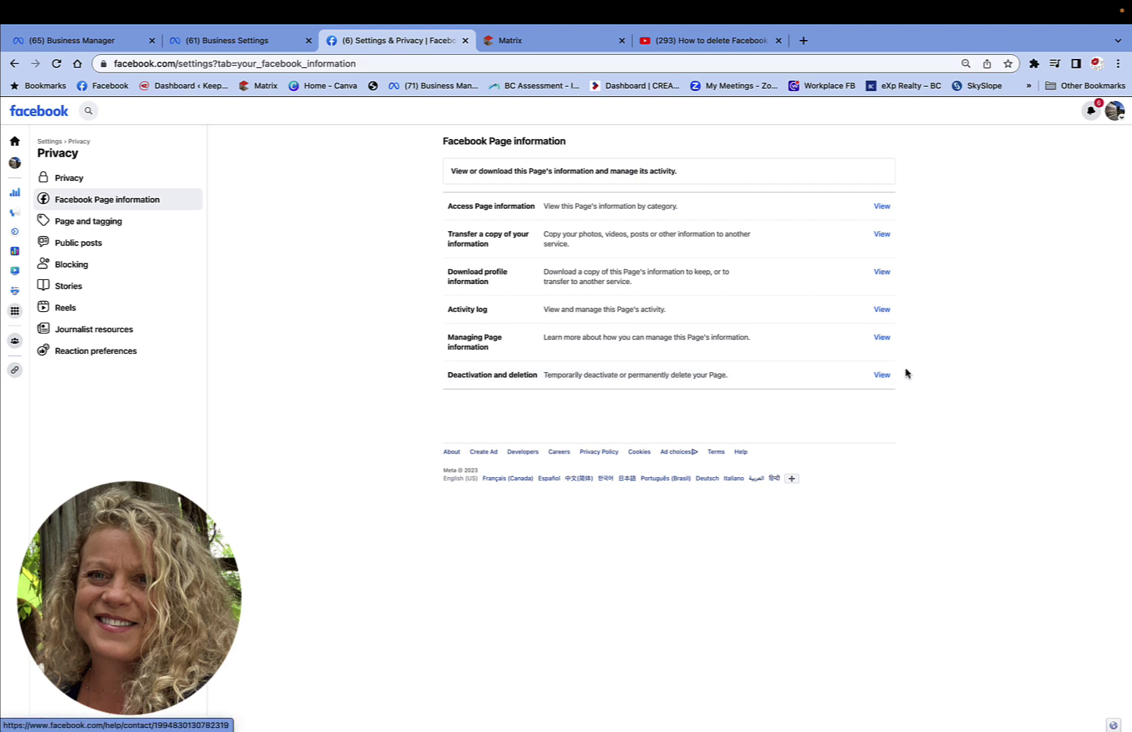
{"action": "left_click", "coordinate": [883, 378]}
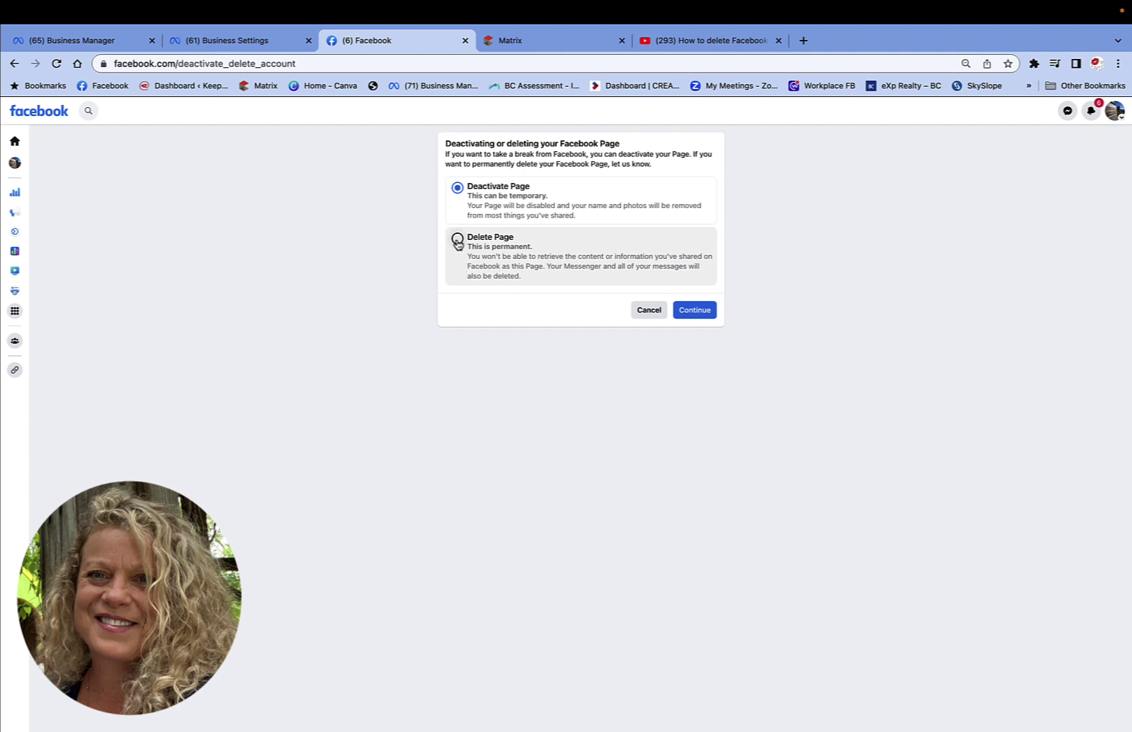
- Select Delete Page and continue past the Permanently delete Page panel
{"action": "left_click", "coordinate": [457, 241]}
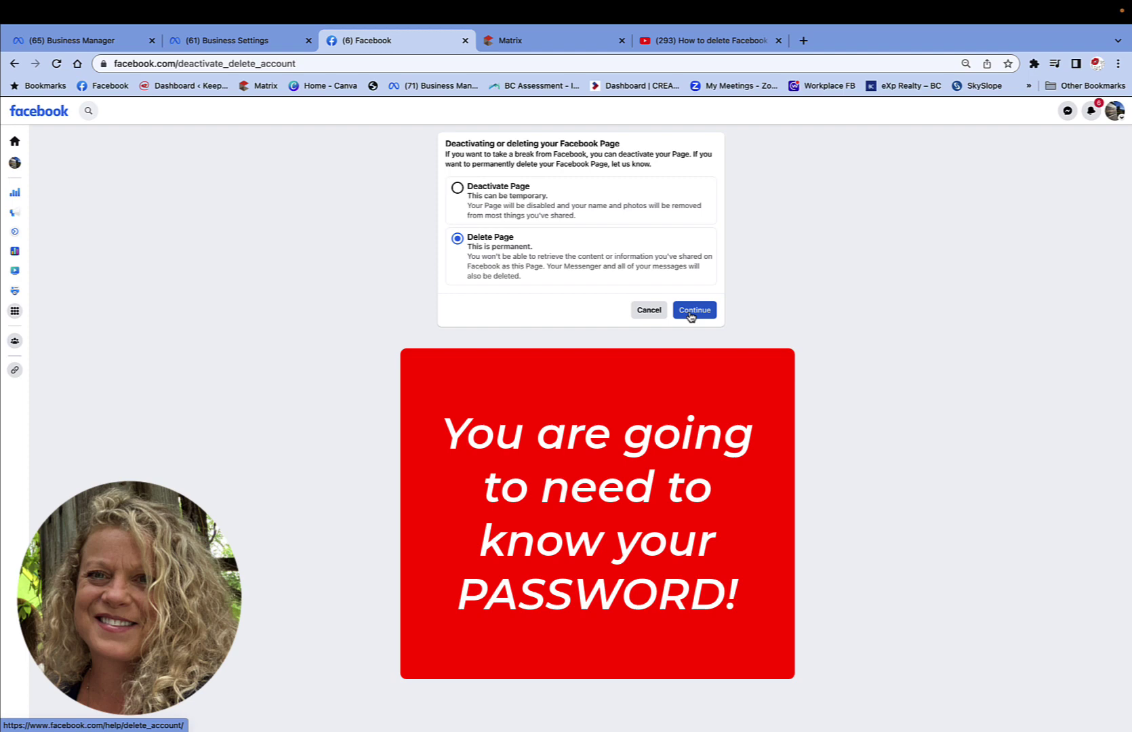
{"action": "left_click", "coordinate": [691, 315]}
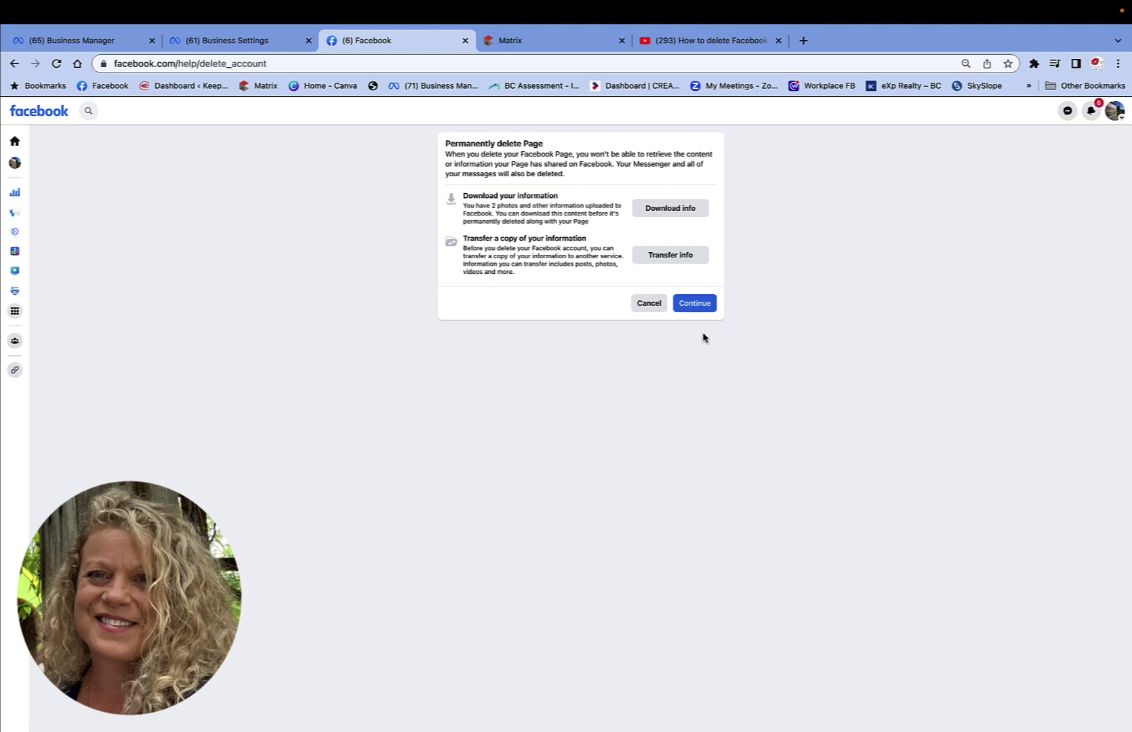
- Skip the download/transfer options and submit the autofilled saved password to confirm ownership
{"action": "left_click", "coordinate": [690, 303]}
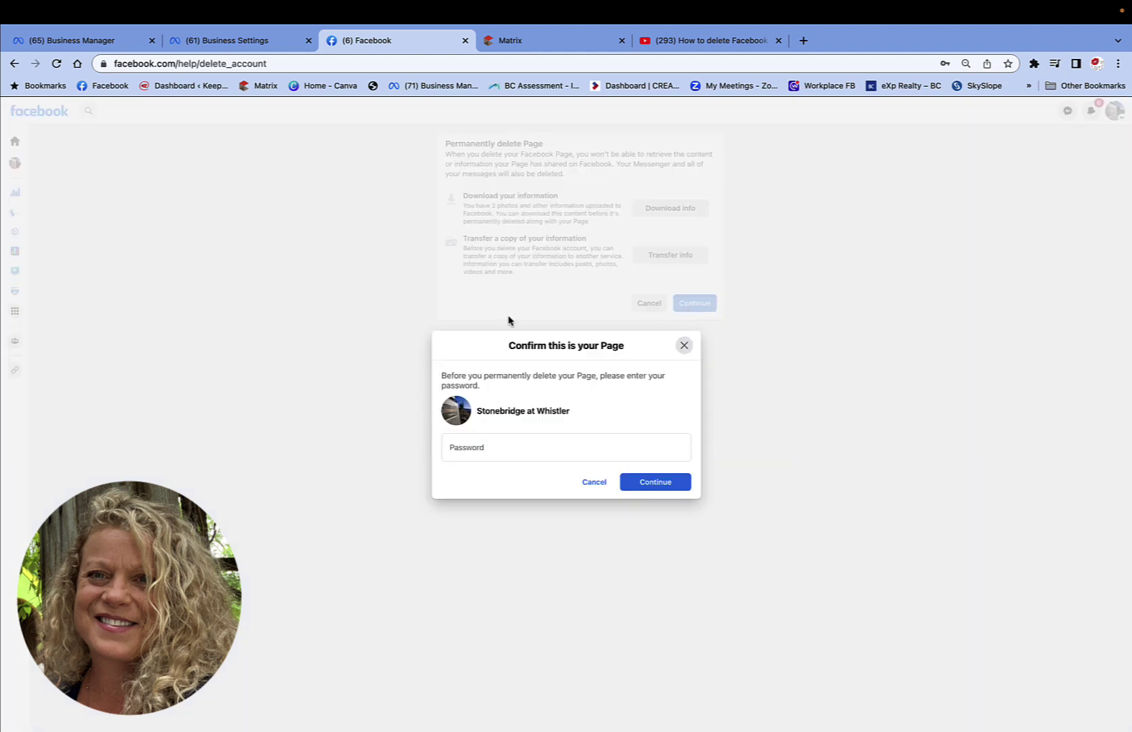
{"action": "left_click", "coordinate": [457, 448]}
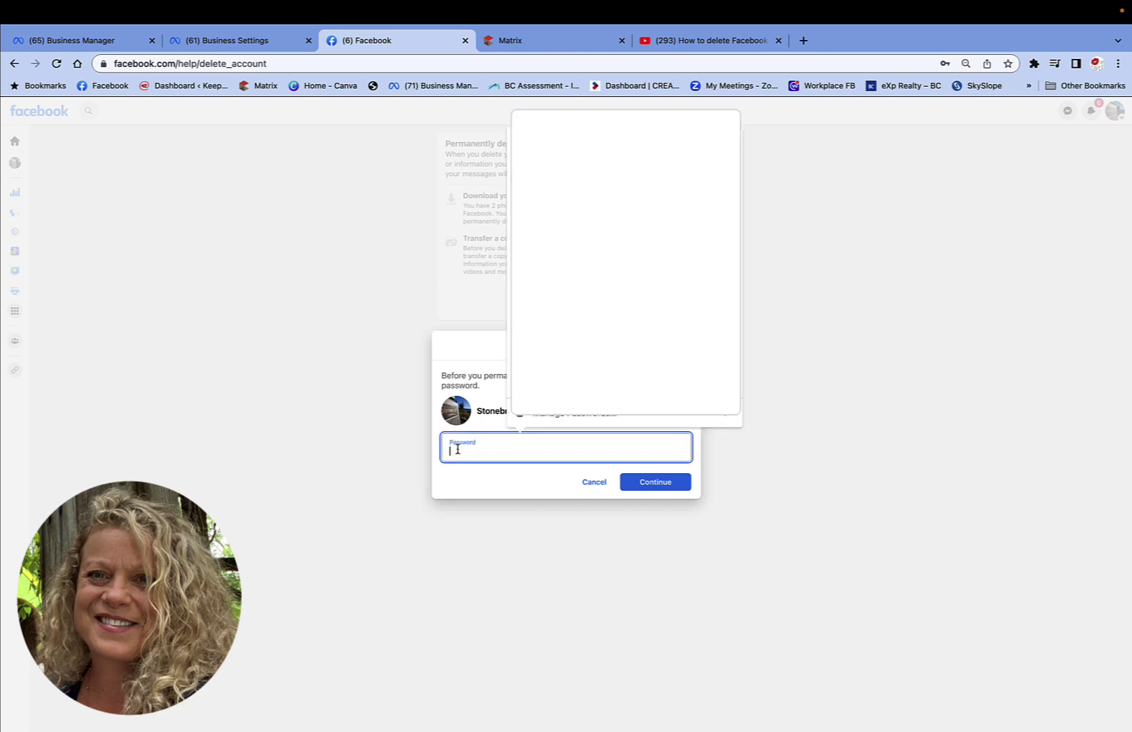
{"action": "left_click", "coordinate": [496, 420]}
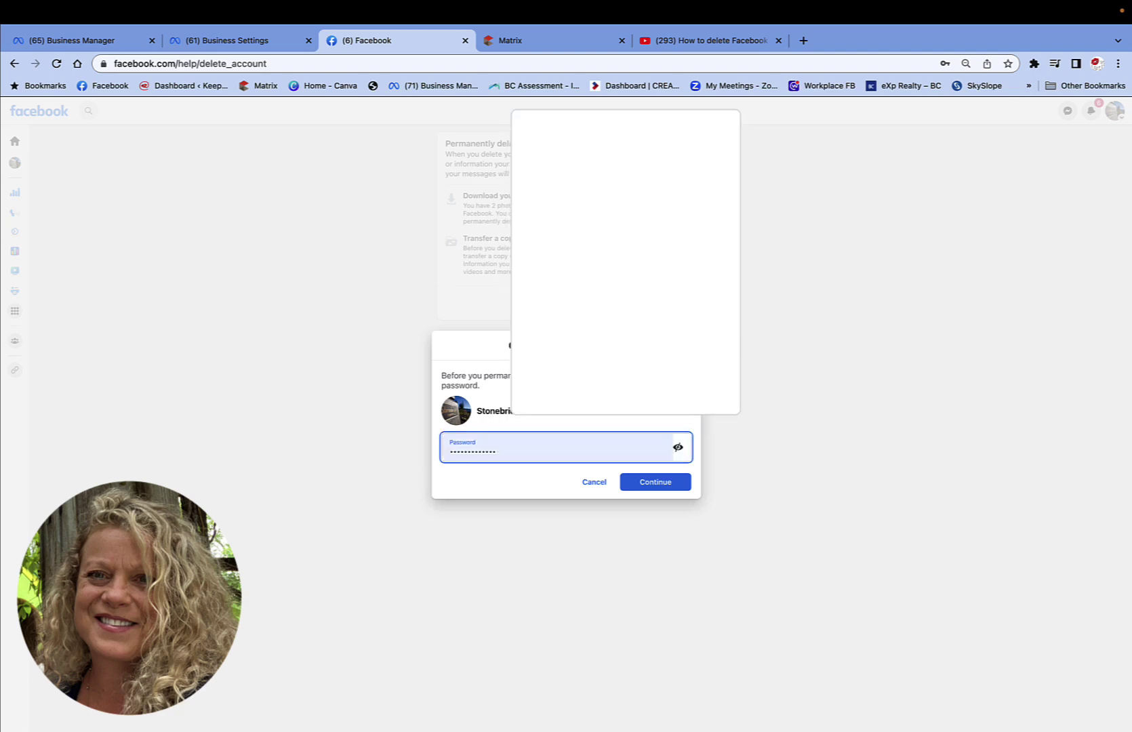
{"action": "left_click", "coordinate": [652, 524]}
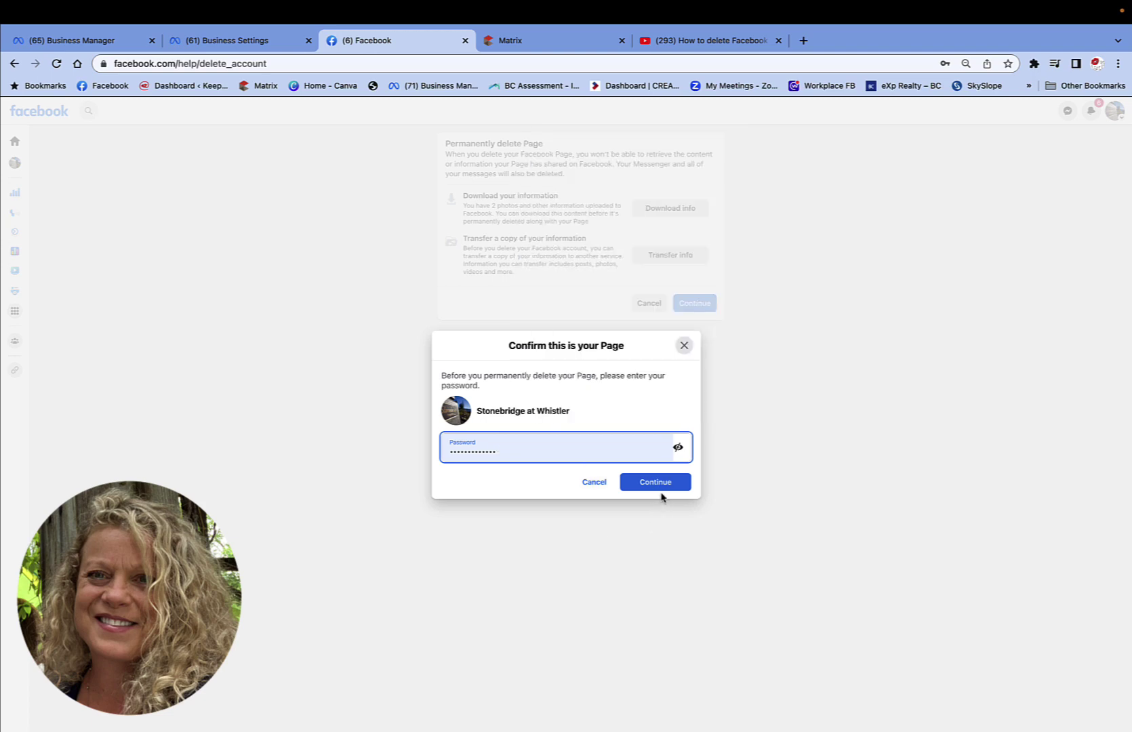
{"action": "left_click", "coordinate": [657, 483]}
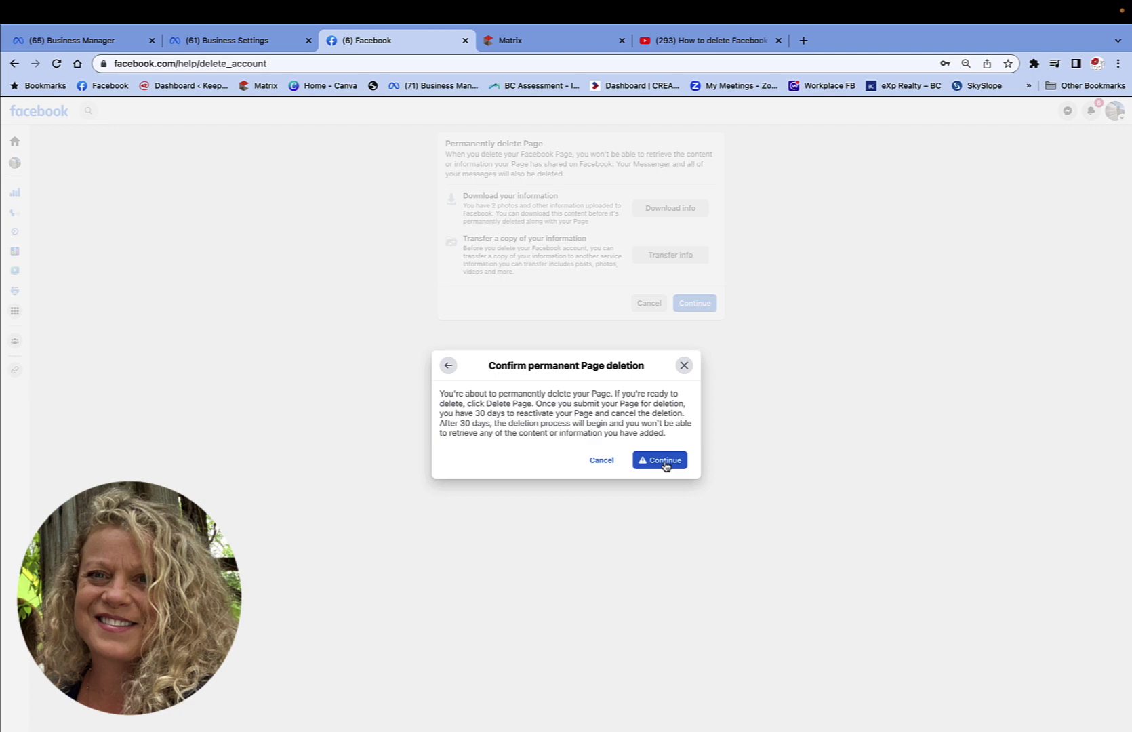
- Confirm permanent Page deletion, then close the Confirm this is your Page password prompt
{"action": "left_click", "coordinate": [665, 462]}
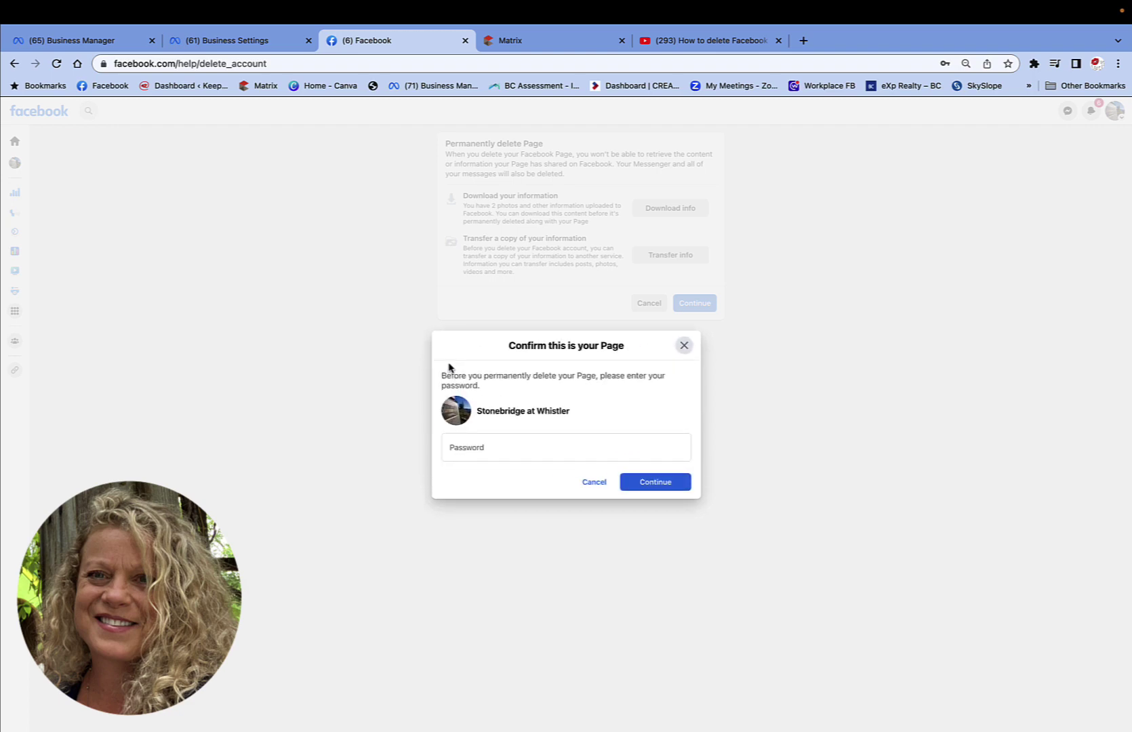
{"action": "left_click", "coordinate": [683, 345]}
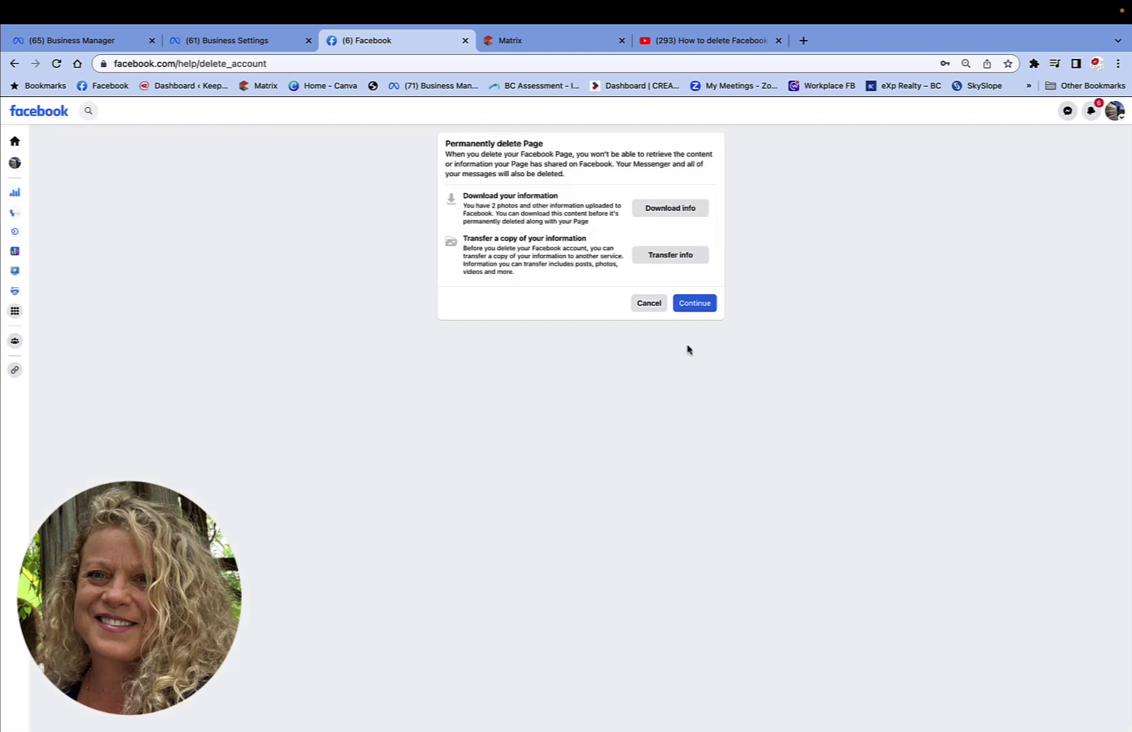